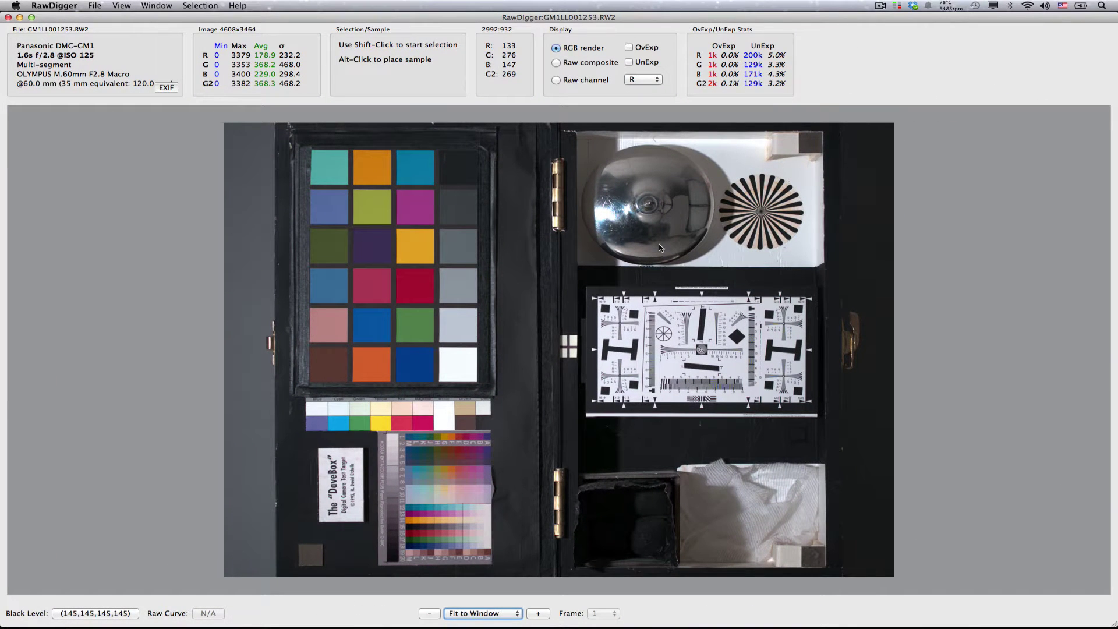
Step: Turn on OvExp to flag overexposed pixels in IMG_0042.CR2
click(630, 47)
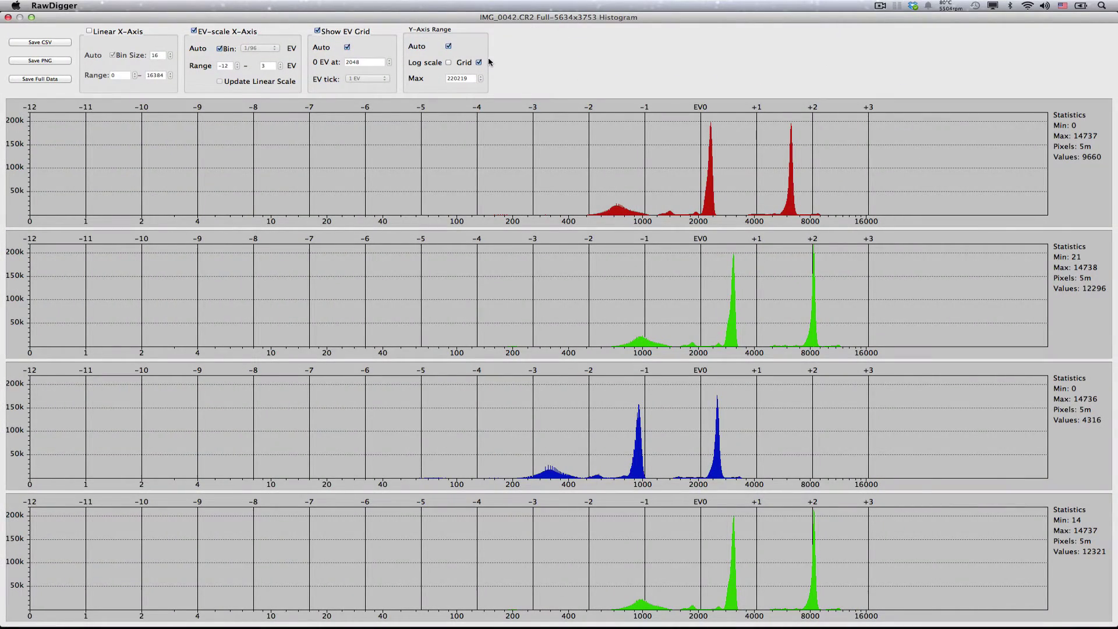
Step: Plot histogram counts on a log scale against a linear raw-value X axis
click(448, 63)
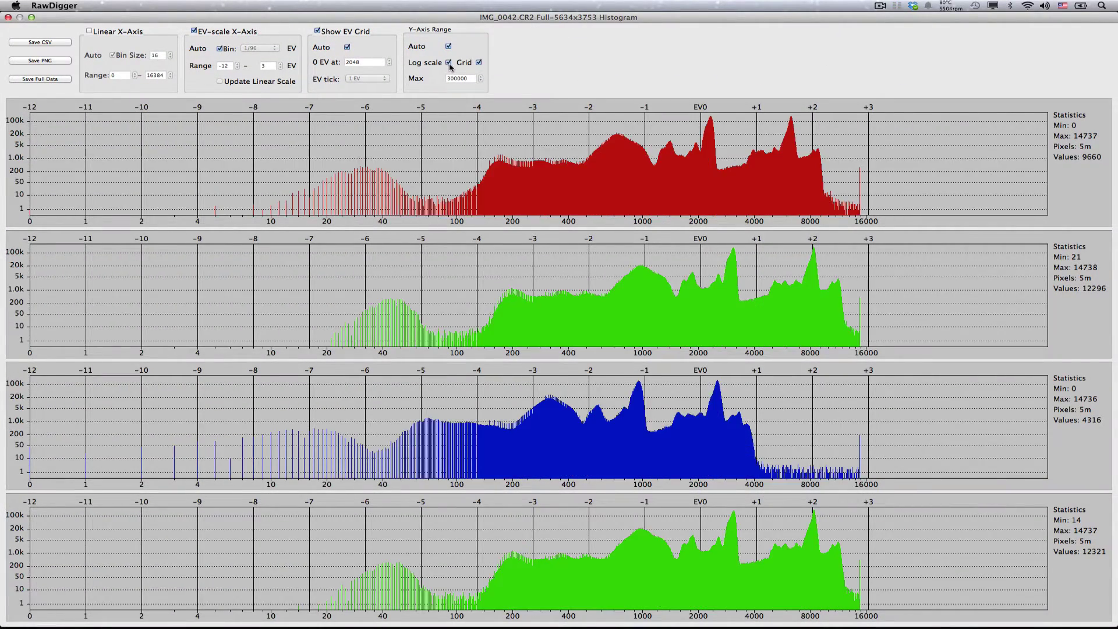
click(125, 33)
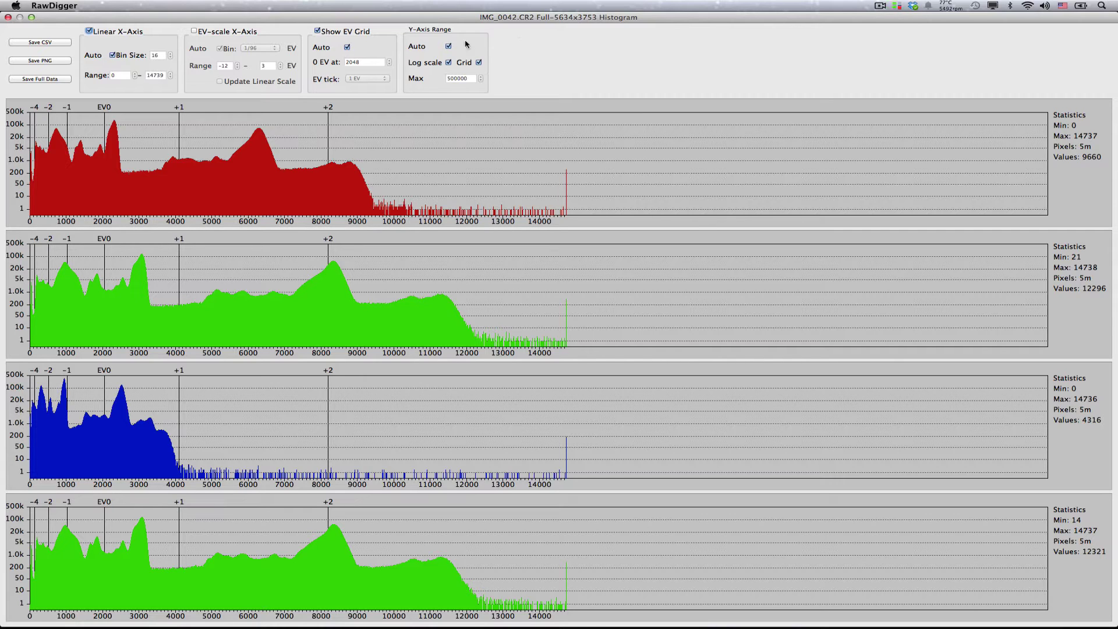
Step: Turn off Auto and set the IMG_0042.CR2 histogram range start to 14000 with 1-unit bins
click(113, 56)
click(116, 76)
key(BackSpace)
text(14000)
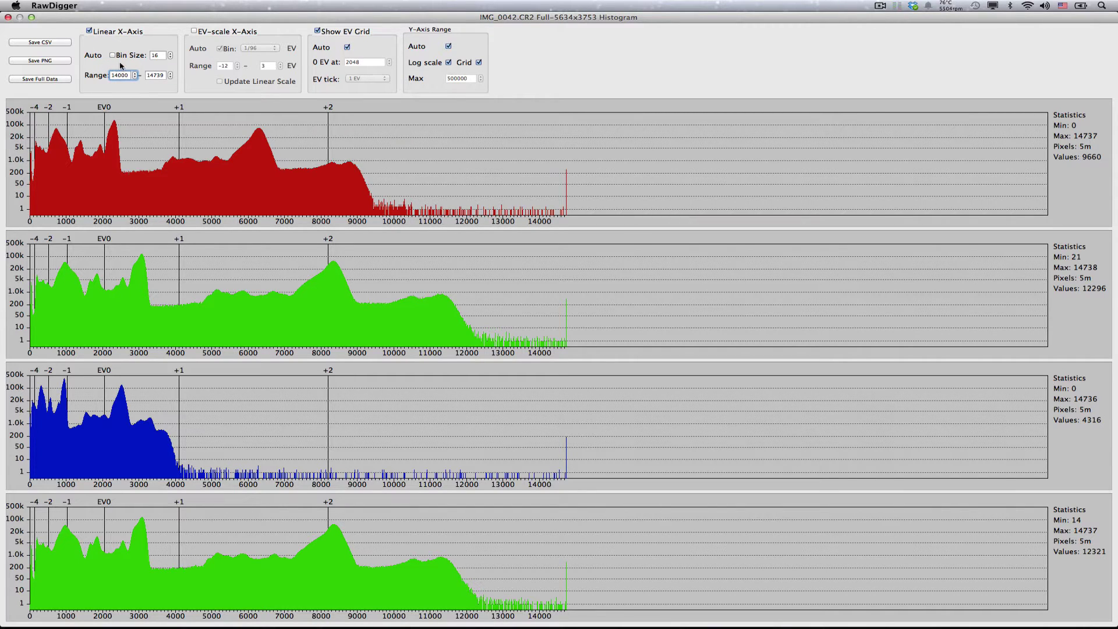
click(154, 56)
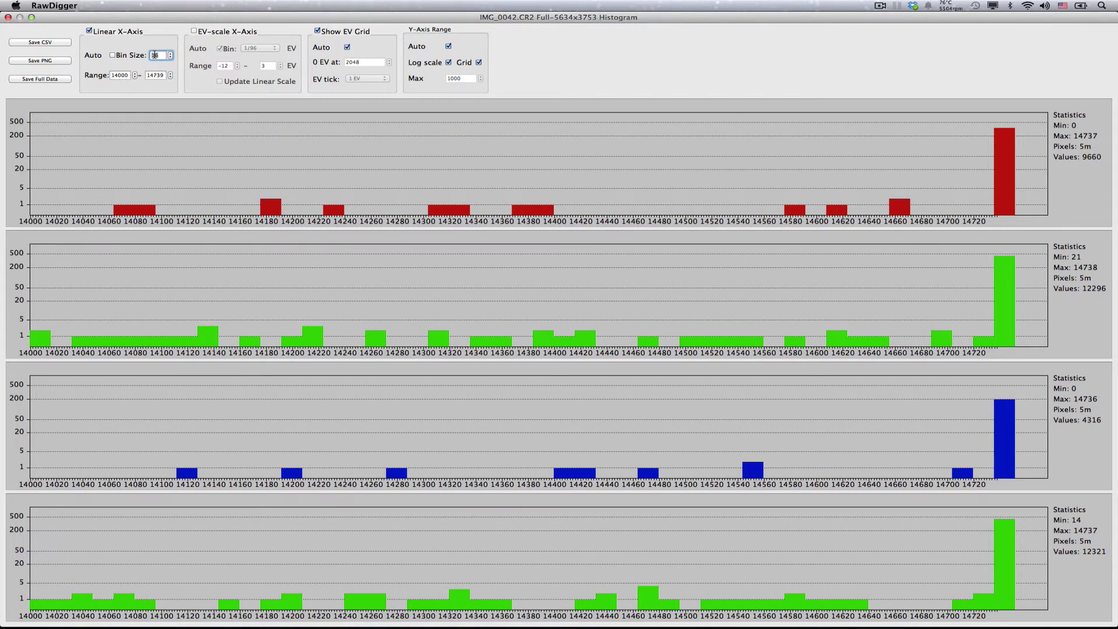
key(BackSpace)
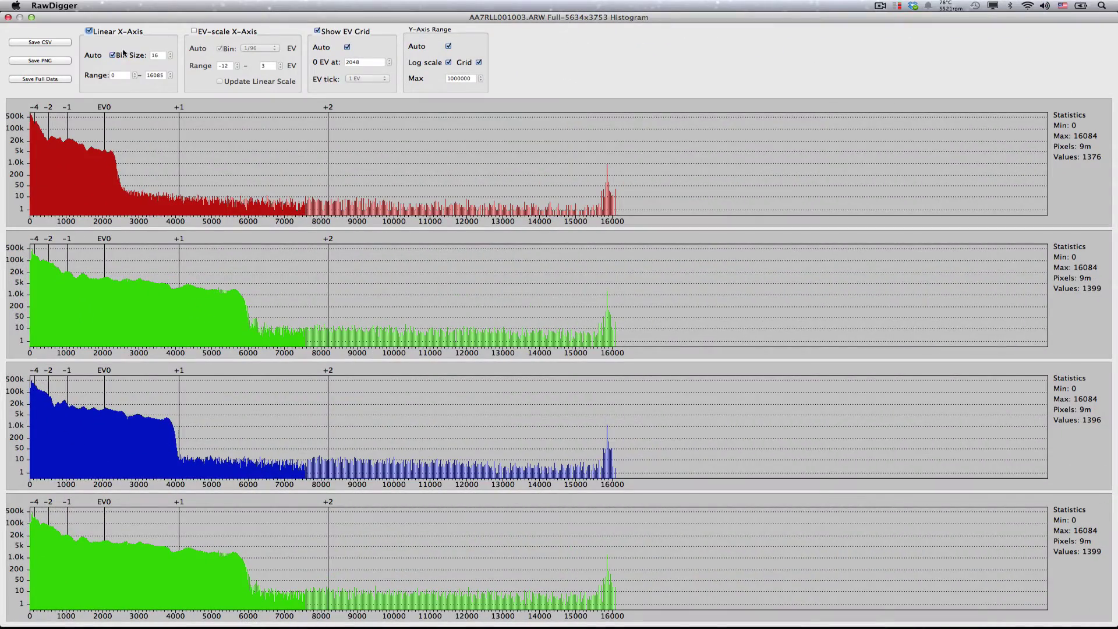
Step: Turn off Auto and set the AA7RLL001003.ARW histogram range start to 15200
click(113, 56)
click(118, 75)
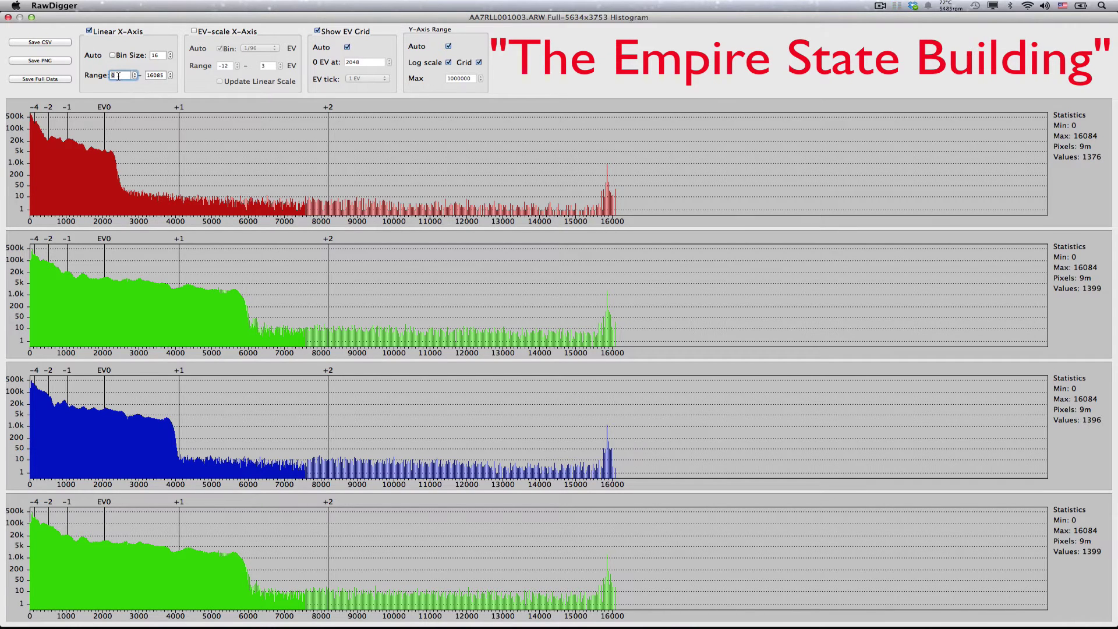
text(15200)
click(154, 56)
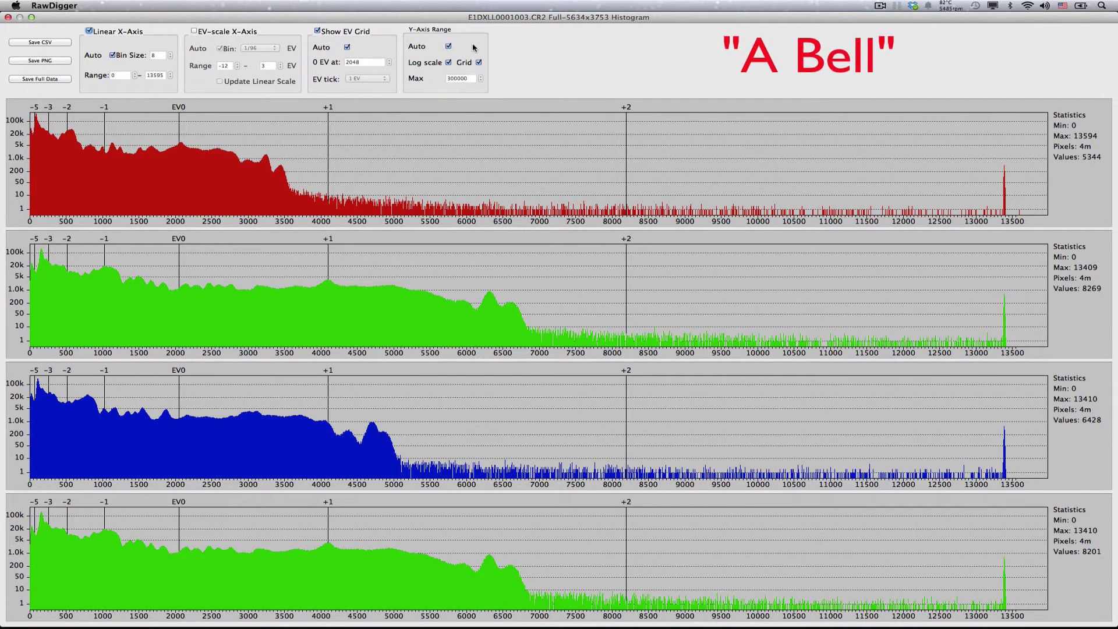
Step: Turn off Auto and set E1DXLL0001003.CR2's range start to 13275 with bin size 1
click(113, 56)
click(121, 75)
double_click(121, 76)
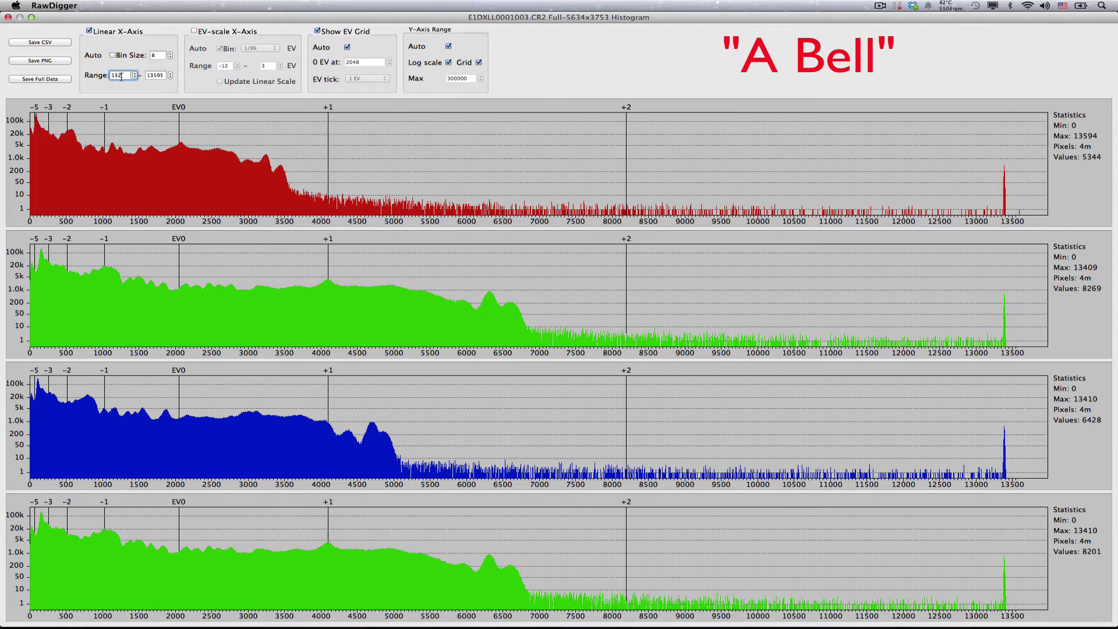
text(13275)
click(158, 55)
text(1)
key(Return)
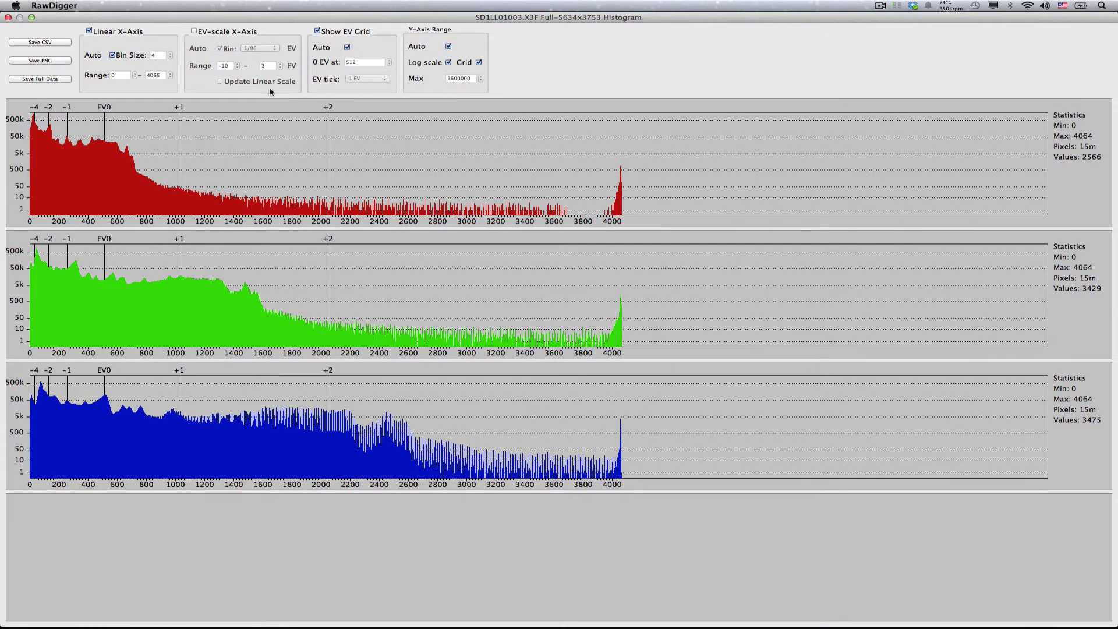
Step: Set the SD1LL01003.X3F histogram range start to 3600 with a bin size of 1
click(117, 74)
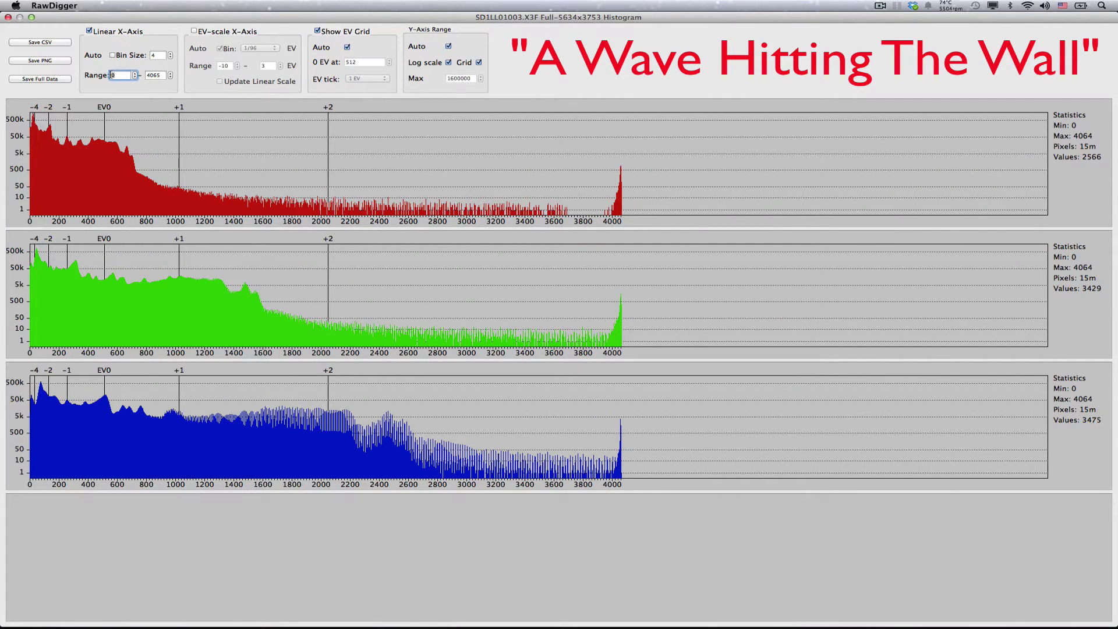
text(3600)
click(156, 54)
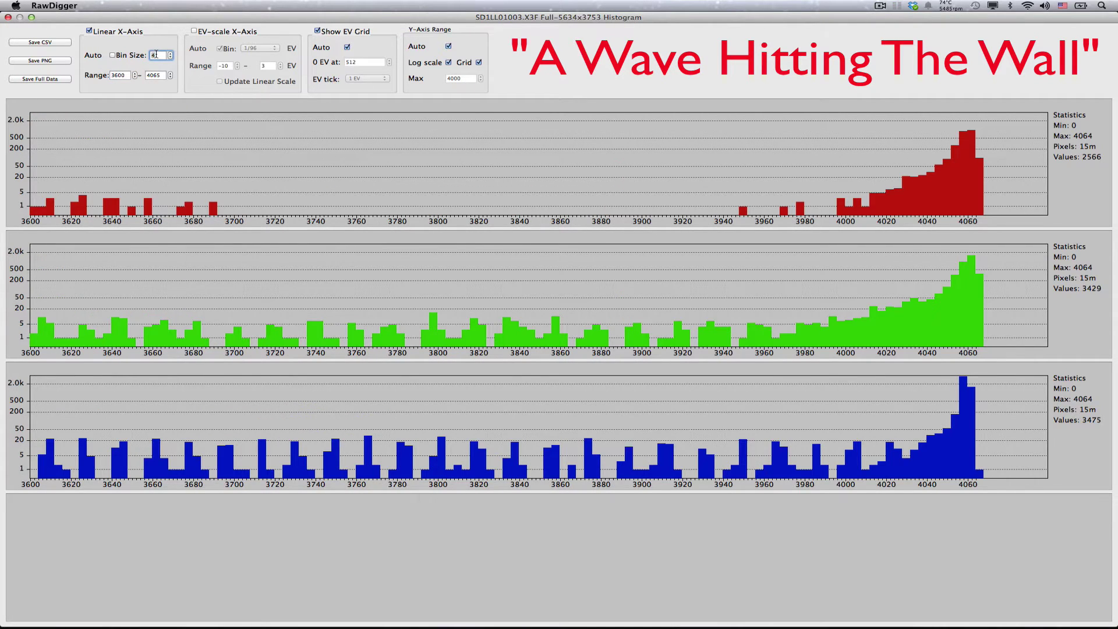
text(1)
key(Return)
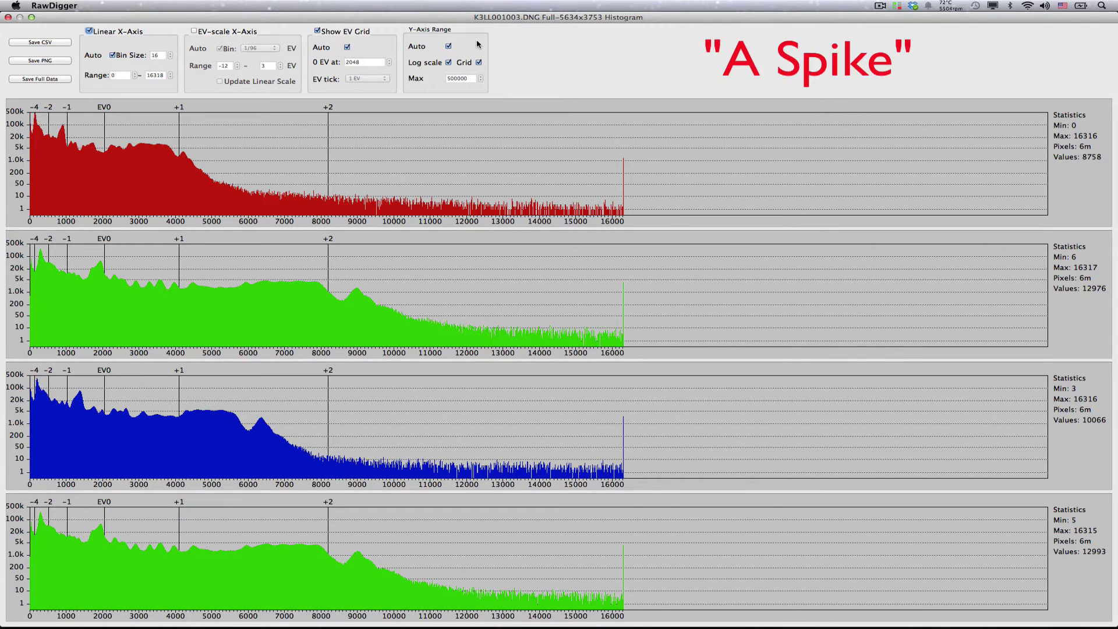
Step: Turn off Auto, set K3LL001003.DNG's range start to 15880 and enter bin size 1
click(112, 55)
click(119, 75)
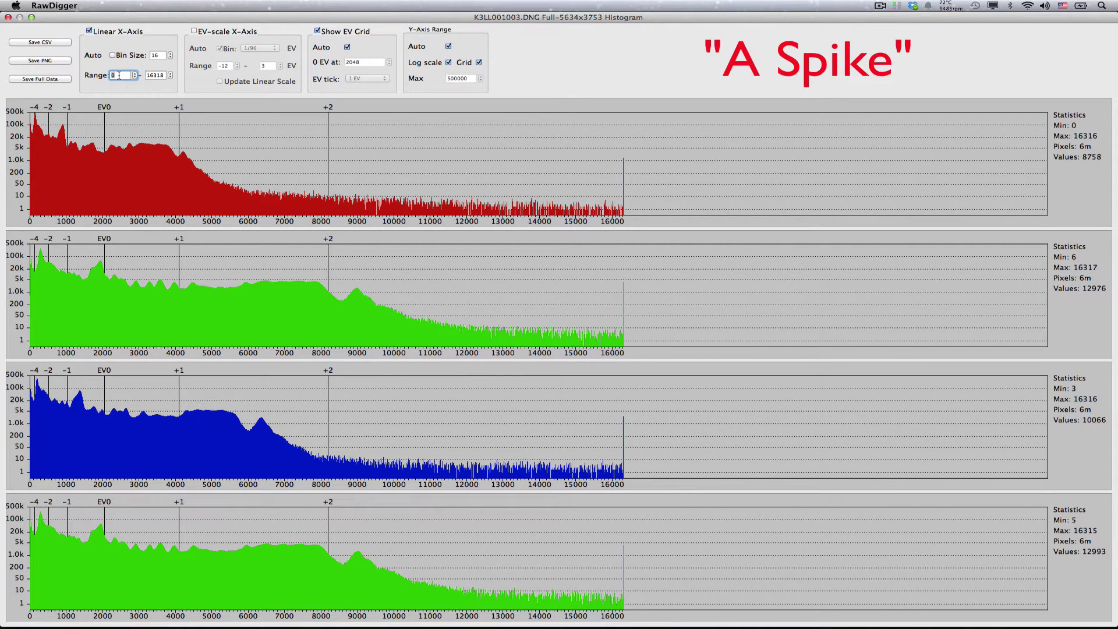
text(15880)
click(155, 55)
text(1)
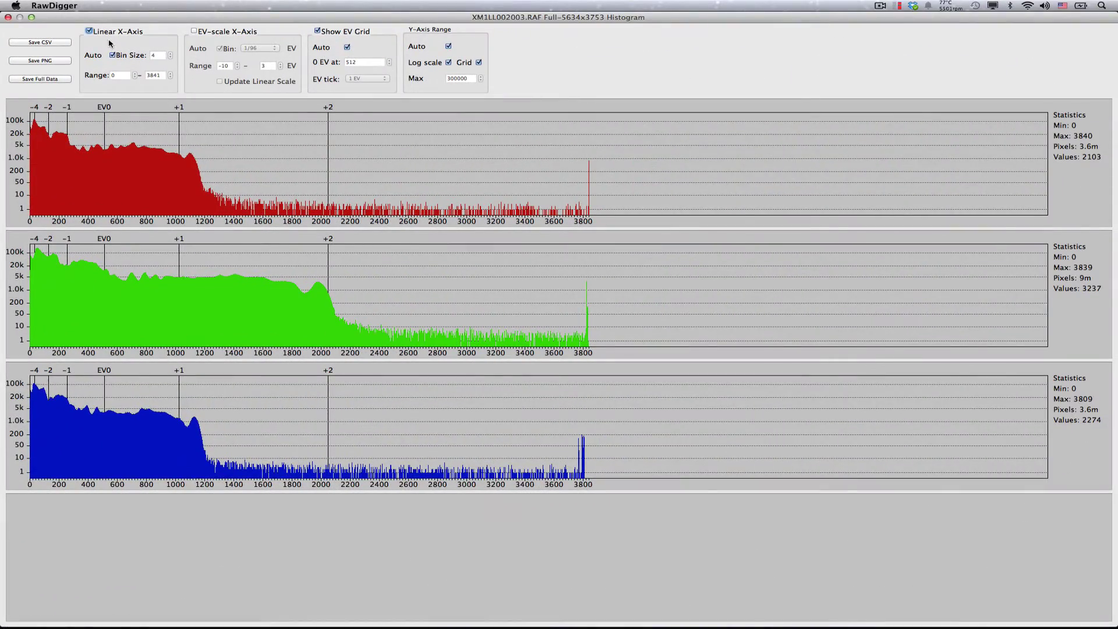
Step: Turn off Auto and set XM1LL002003.RAF's range start to 3550 with 1-unit bins
click(113, 55)
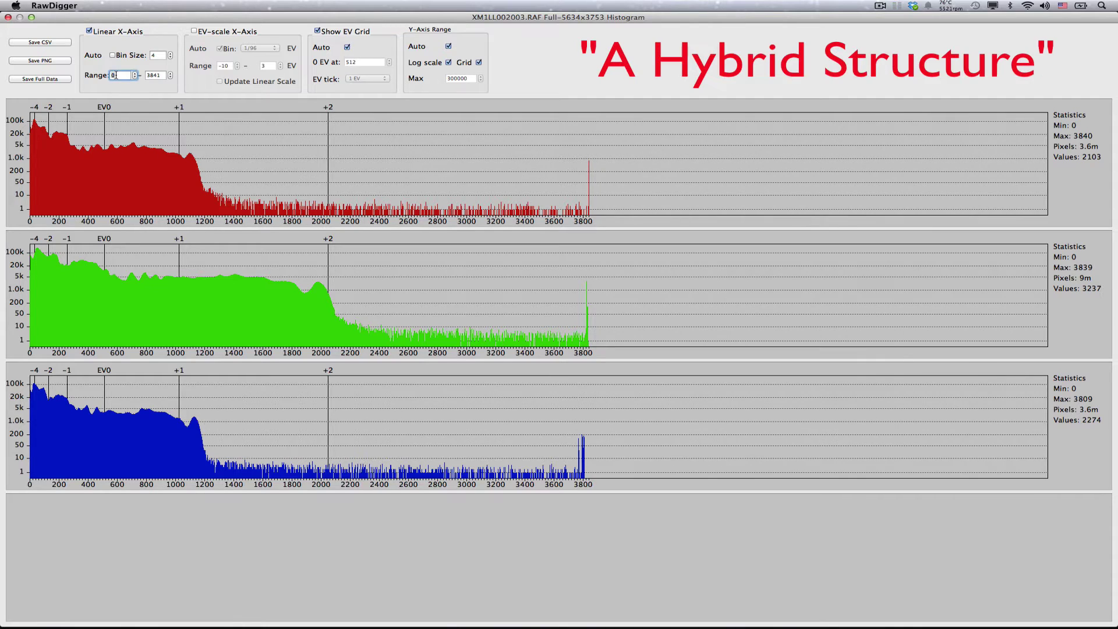
text(15)
click(161, 55)
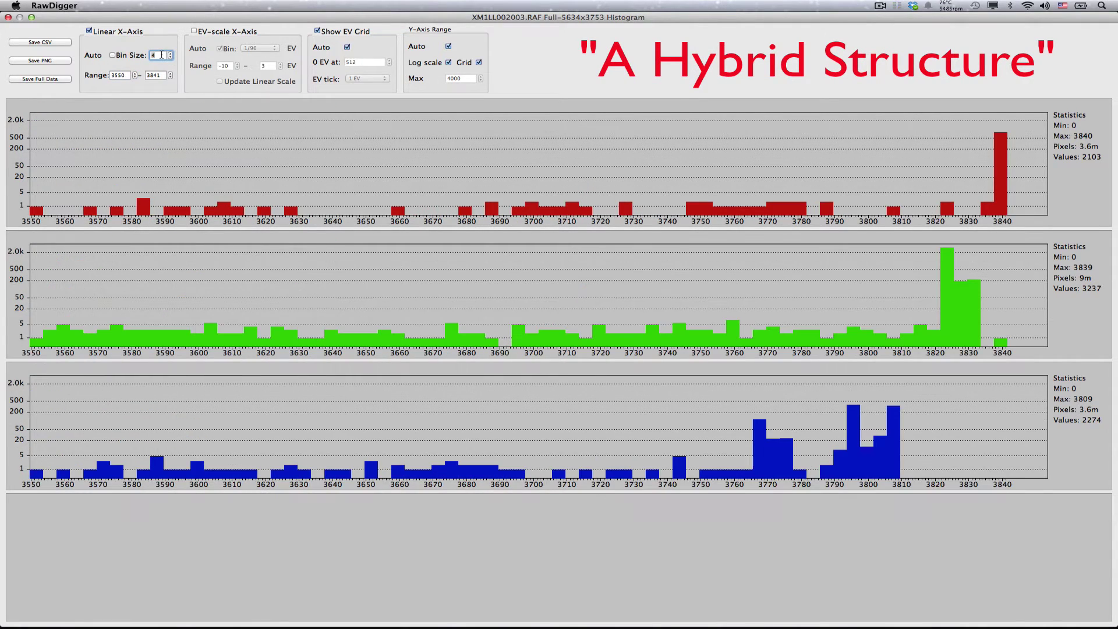
key(Return)
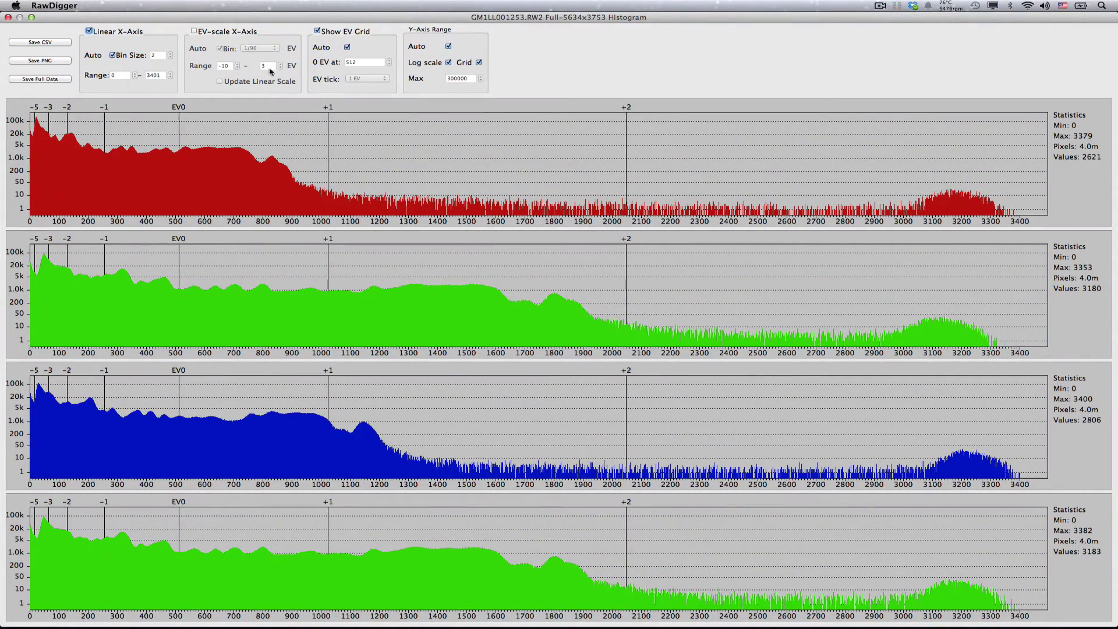
Step: Turn off Auto and set GM1LL001253.RW2's range start to 2900 with bin size 1
click(113, 54)
click(117, 76)
text(29)
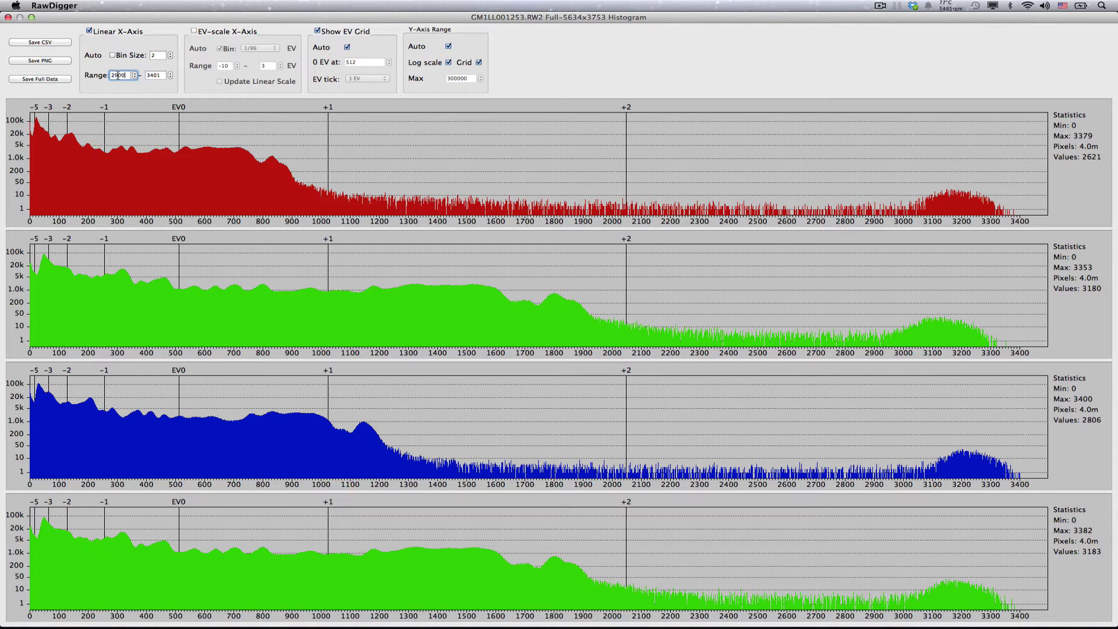
text(00)
click(157, 55)
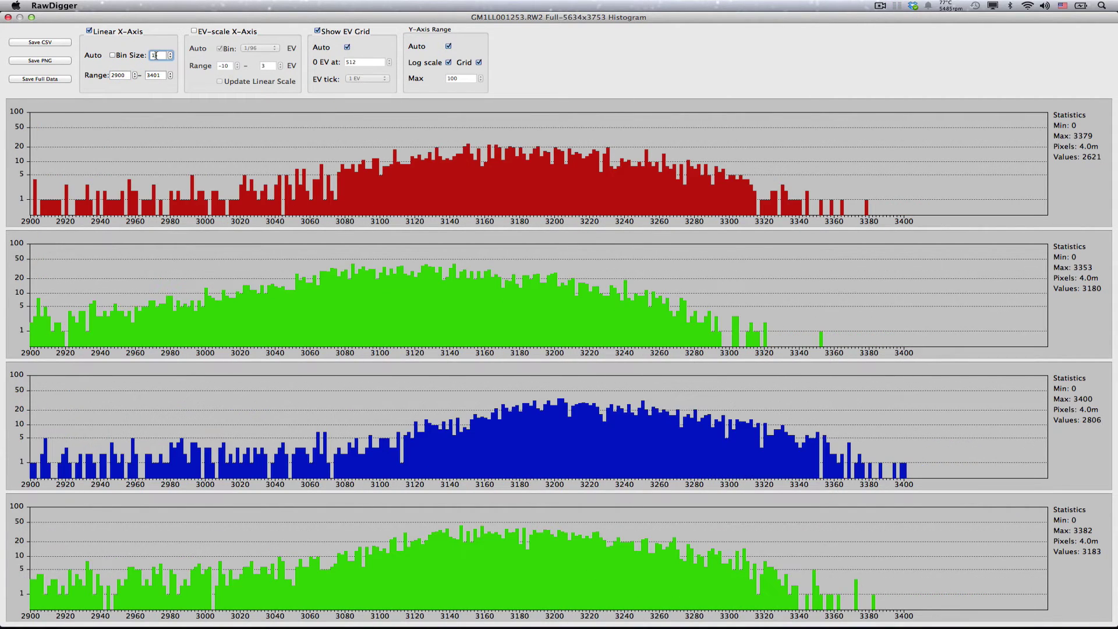
text(1)
key(Return)
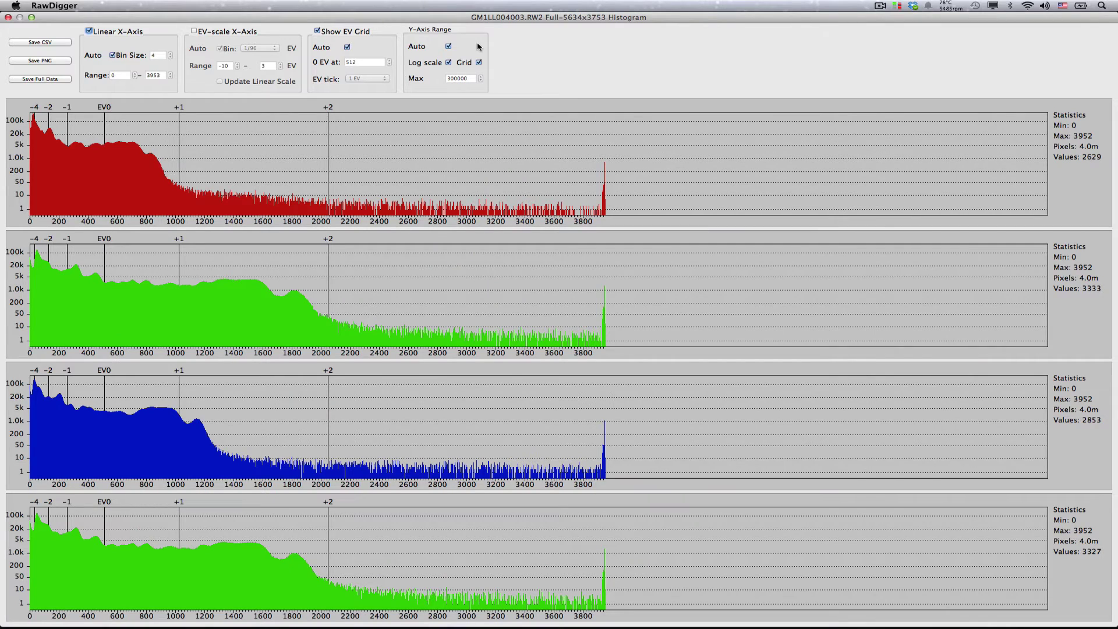
Step: Turn off Auto and start GM1LL004003.RW2's histograms at 3600 with 1-unit bins
click(113, 55)
click(121, 76)
click(156, 55)
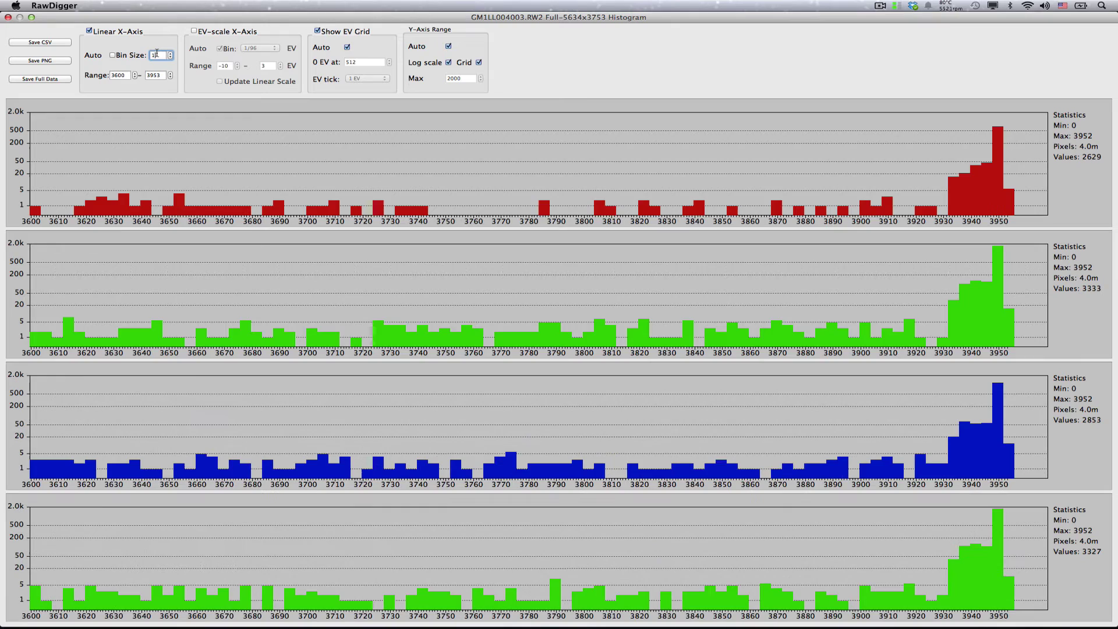
text(1)
key(Return)
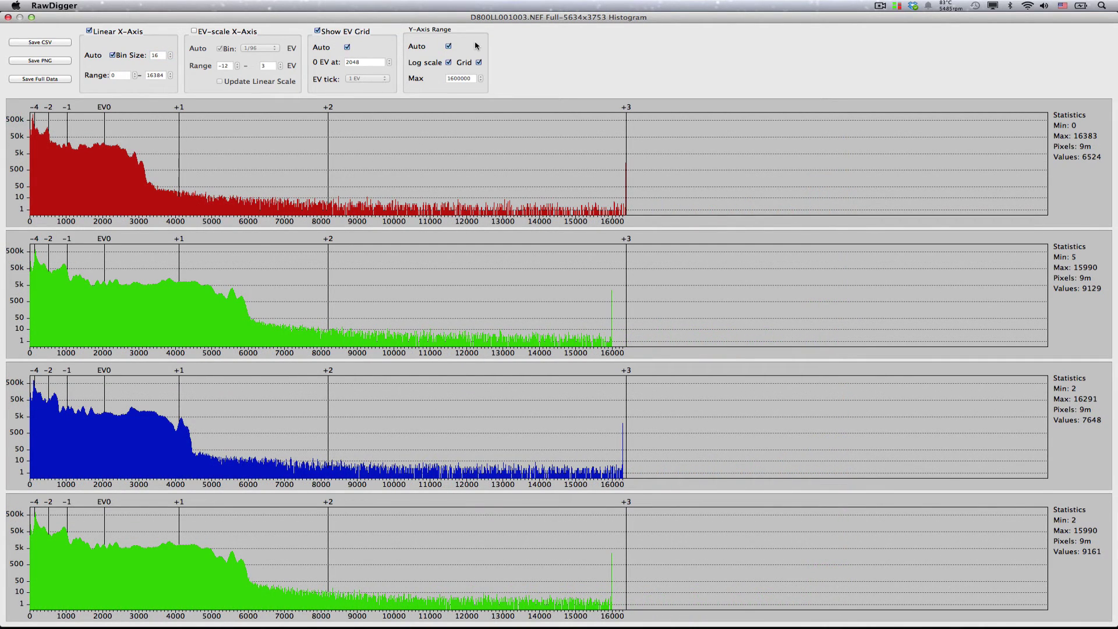
Step: Turn off automatic binning and zoom the histogram to start at 15500 with bin size 1
click(112, 56)
click(117, 74)
text(15500)
click(155, 55)
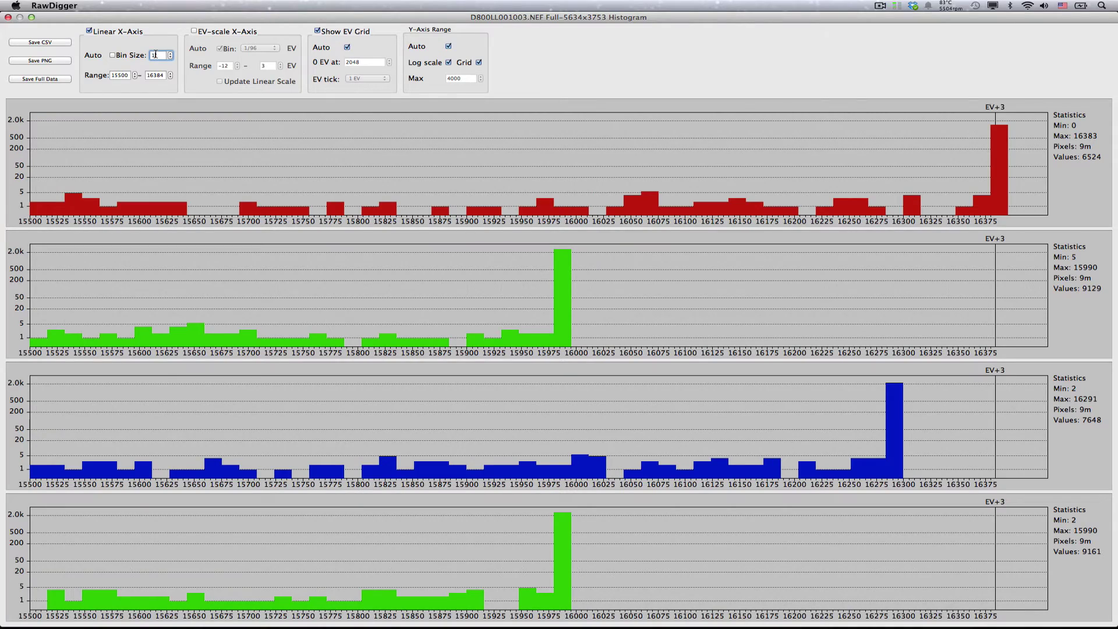
text(1)
key(Return)
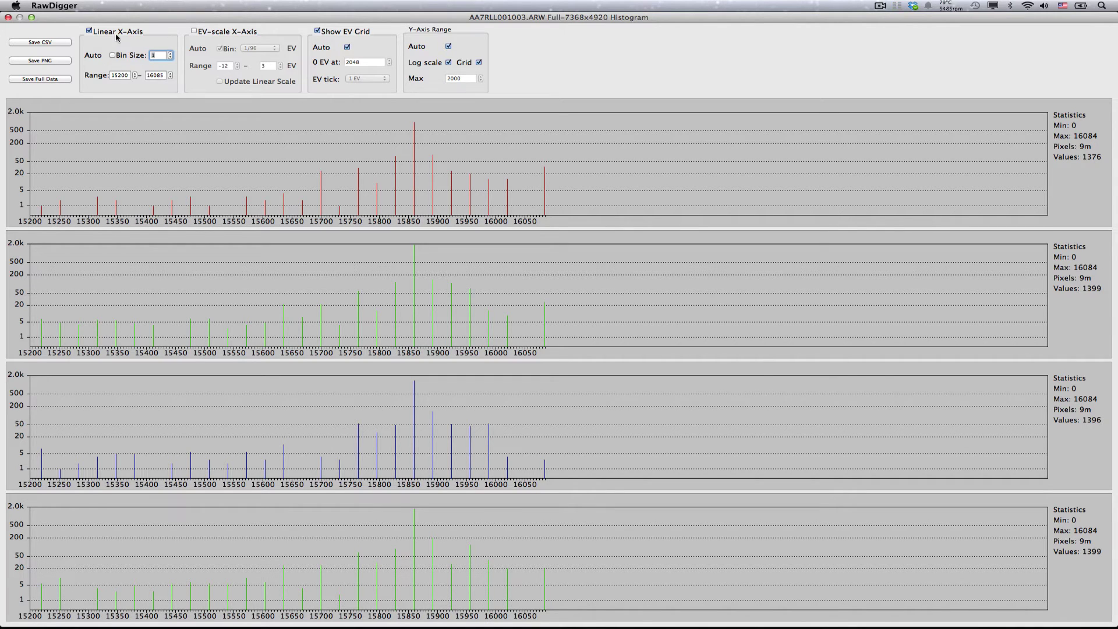
Step: Close the ARW histogram window to return to the main image view
click(8, 18)
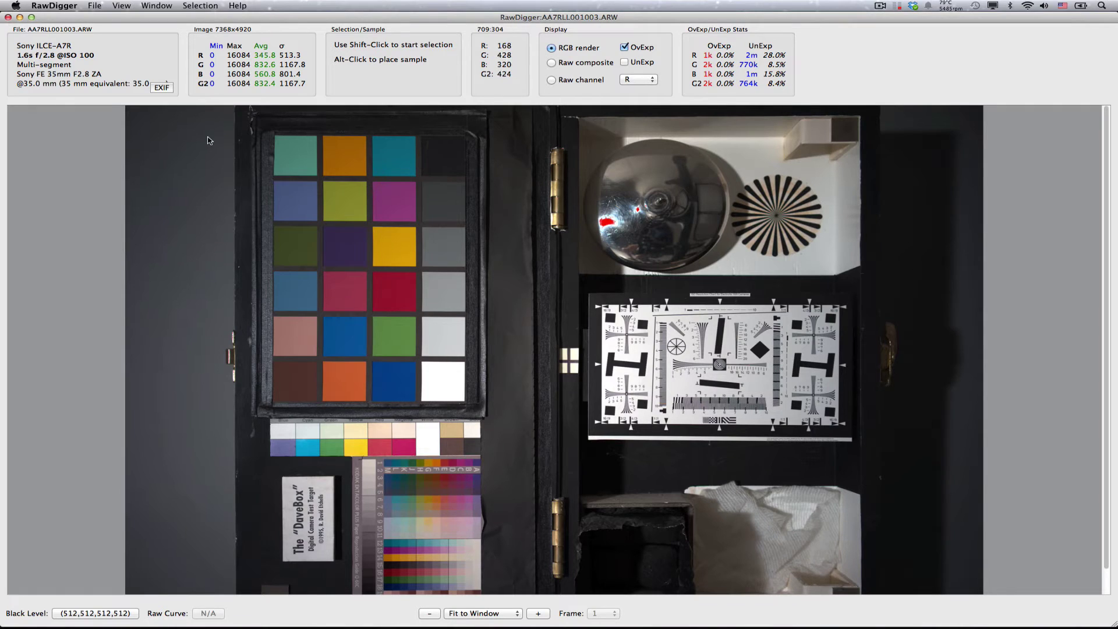
Step: In Over/Under Exposure preferences, apply a manual all-channel overexposure level of 15635
key(super+comma)
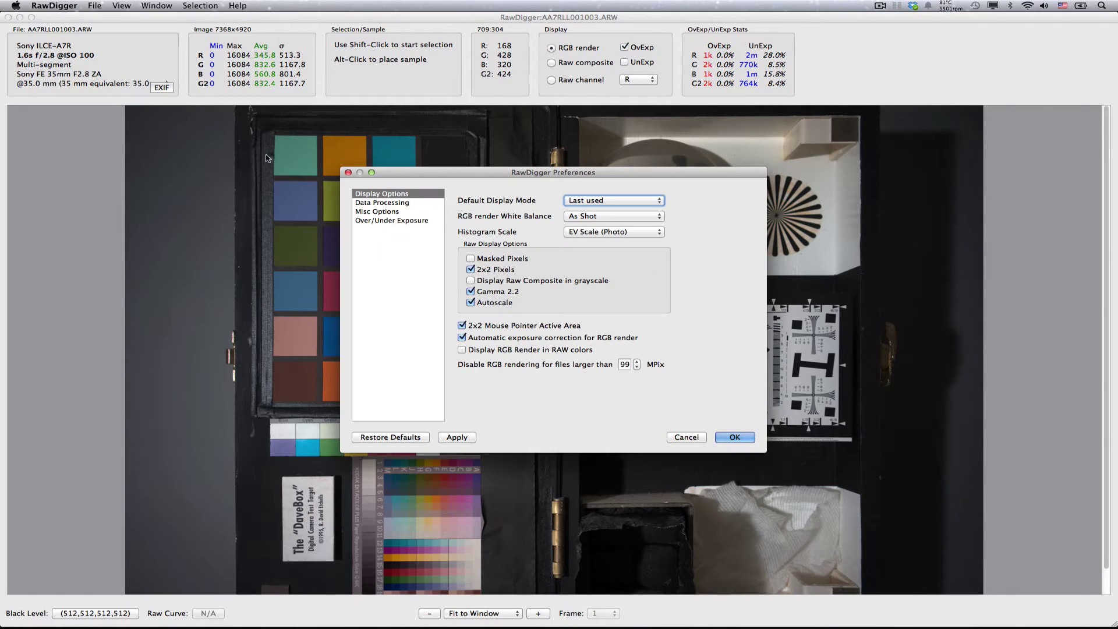
click(376, 223)
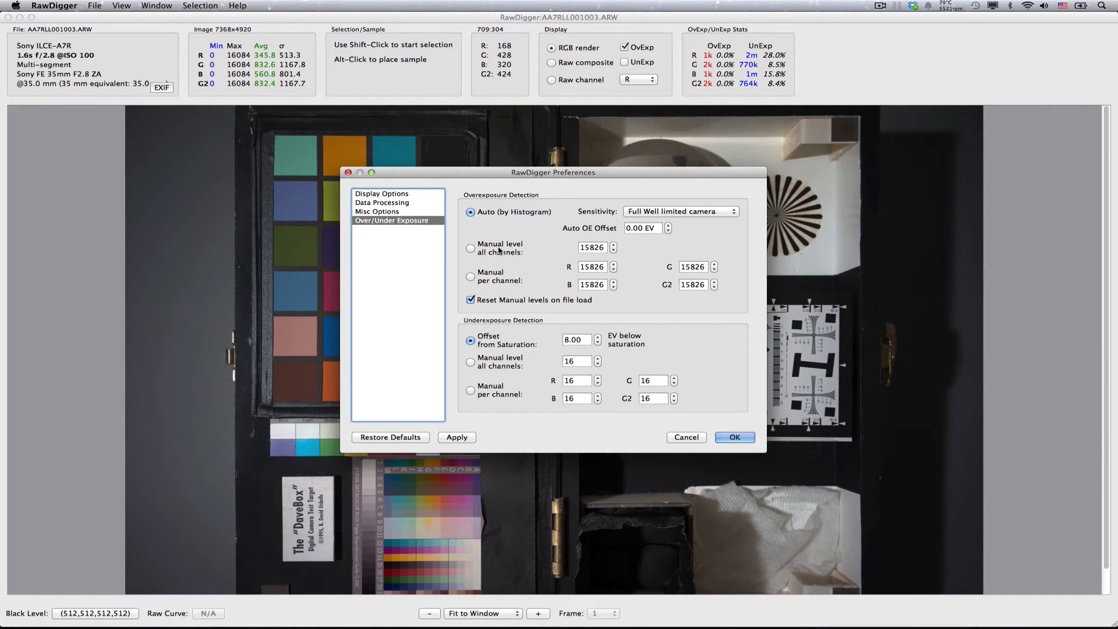
click(499, 250)
click(589, 247)
drag(590, 248, 610, 250)
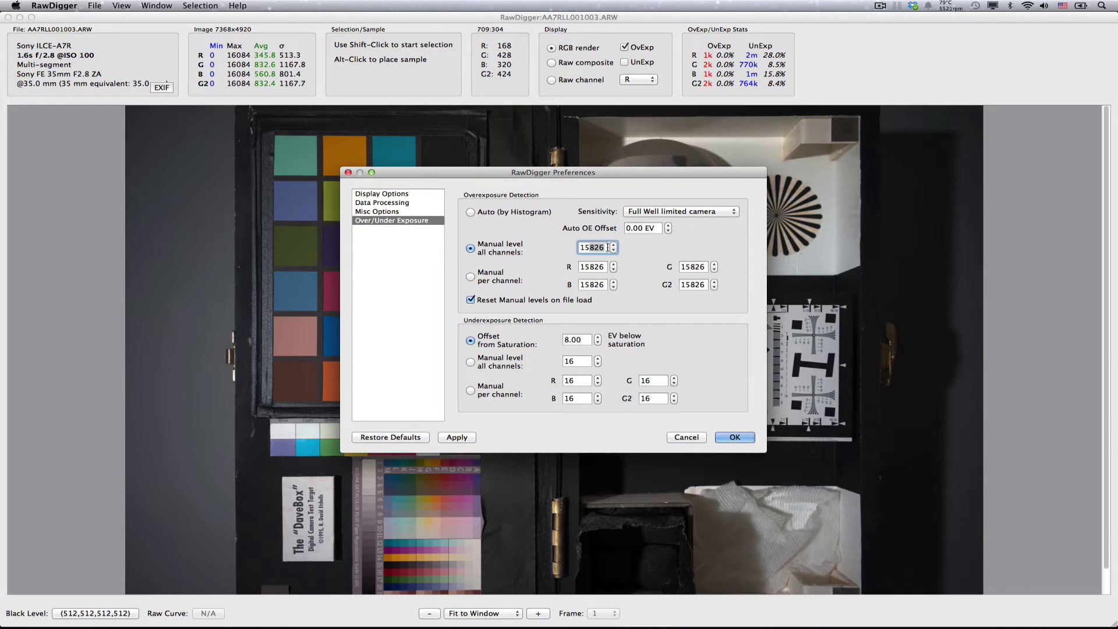
text(635)
click(458, 439)
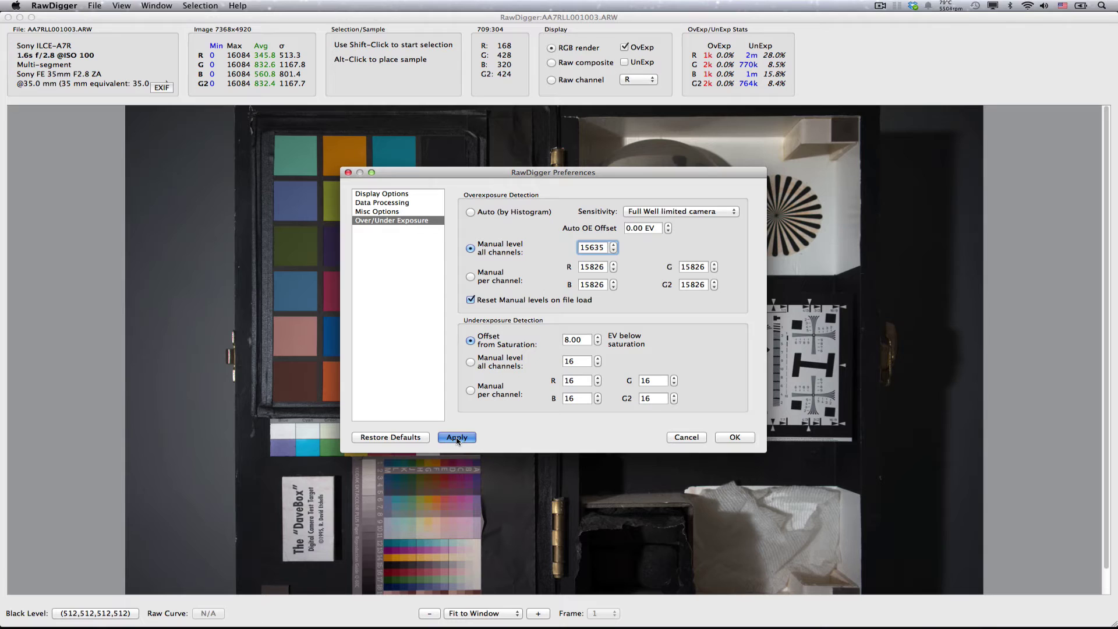
click(729, 438)
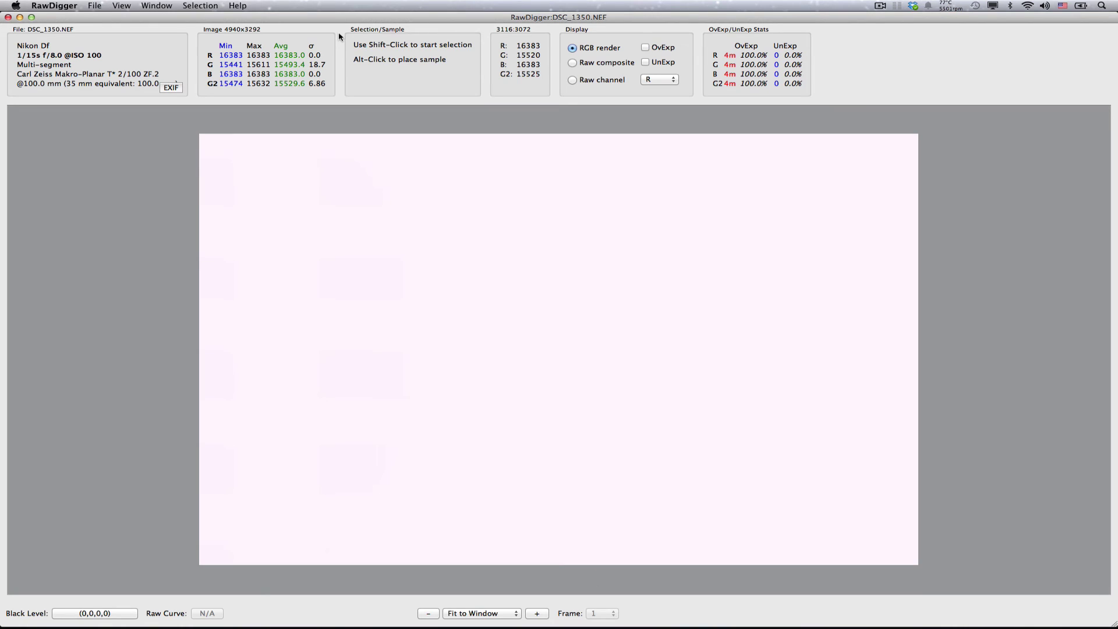
Step: In Data Processing, enter black levels R 16380, B 16380, G 15520, G2 15520
key(super+comma)
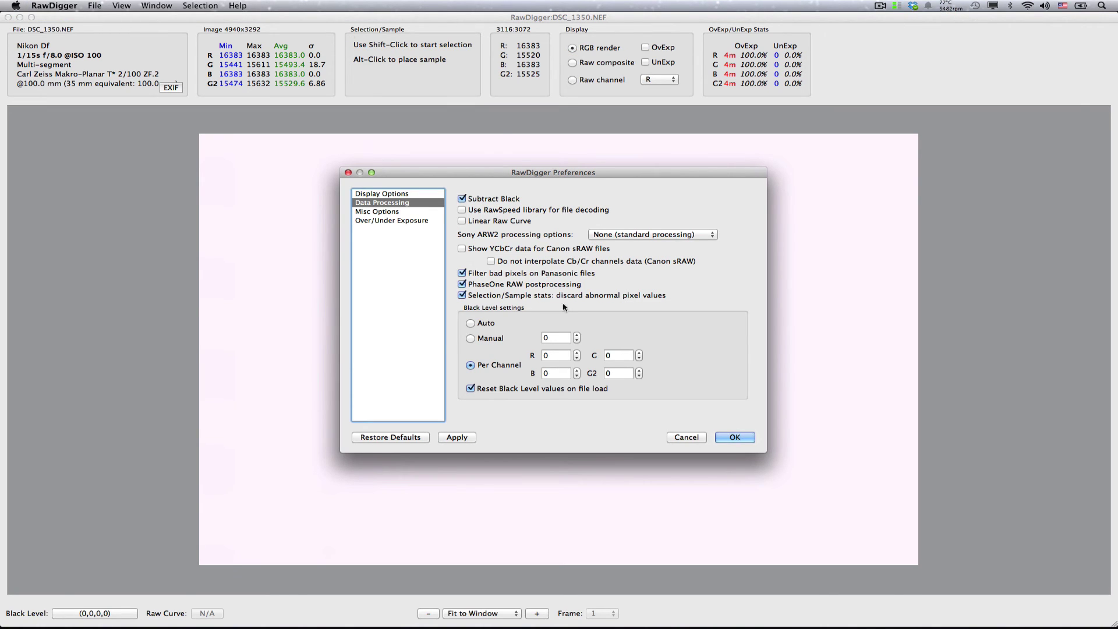
double_click(556, 355)
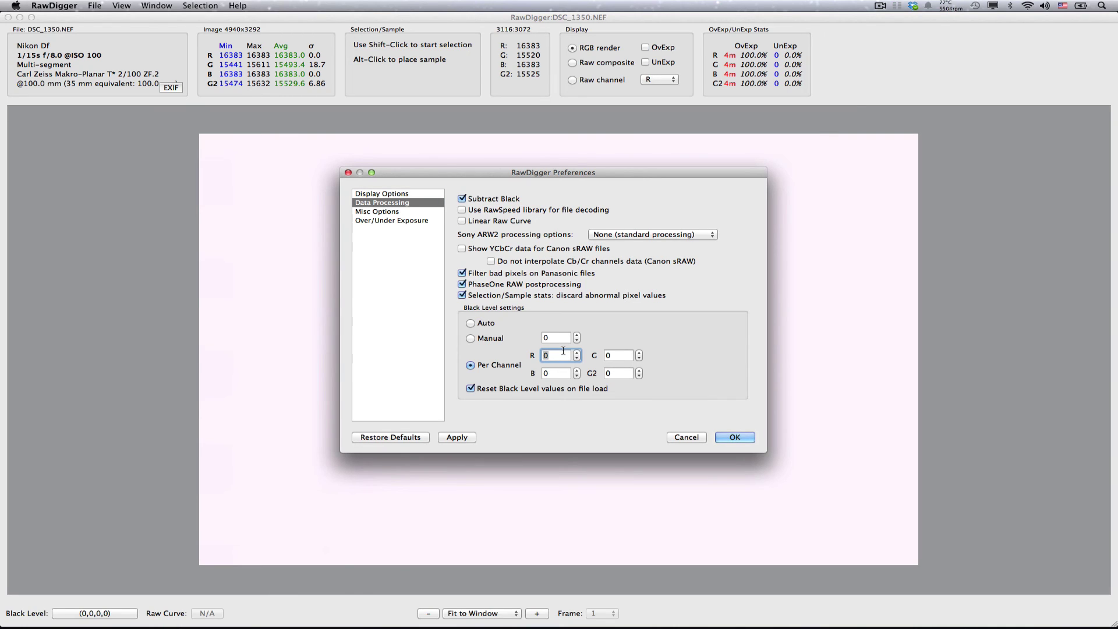
text(16380)
double_click(563, 351)
key(super+c)
click(556, 373)
key(super+v)
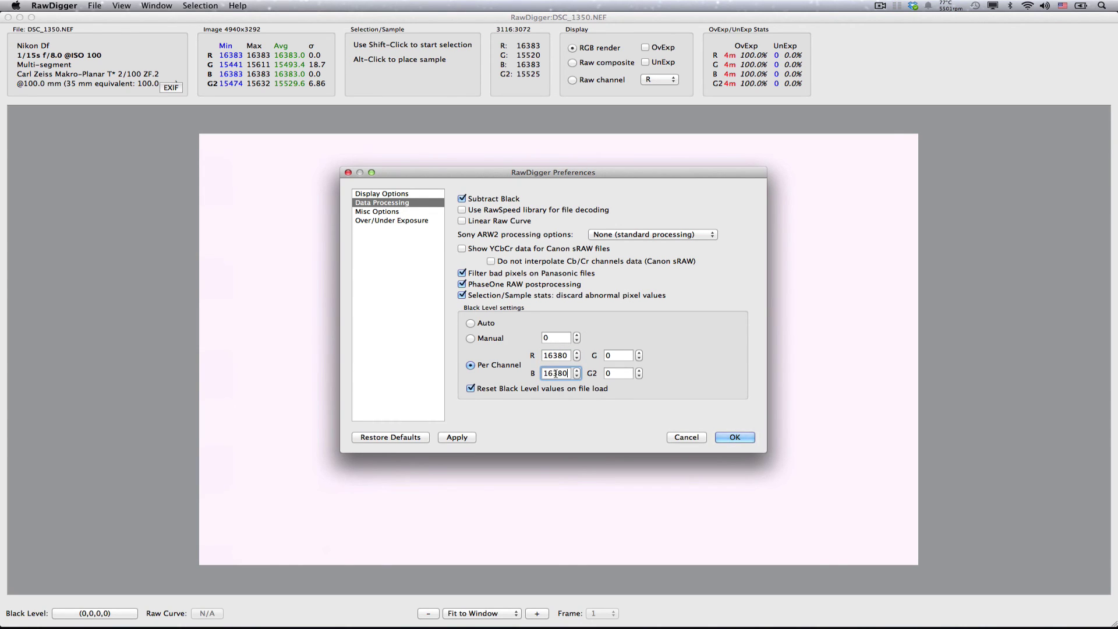
double_click(612, 356)
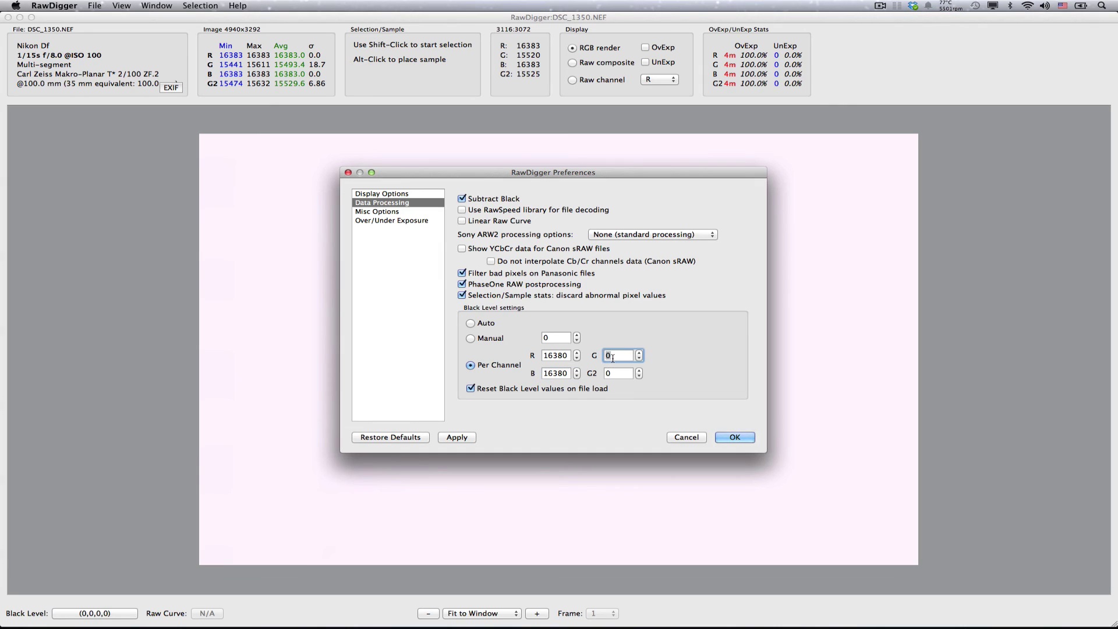
text(15520)
click(618, 374)
key(BackSpace)
text(15520)
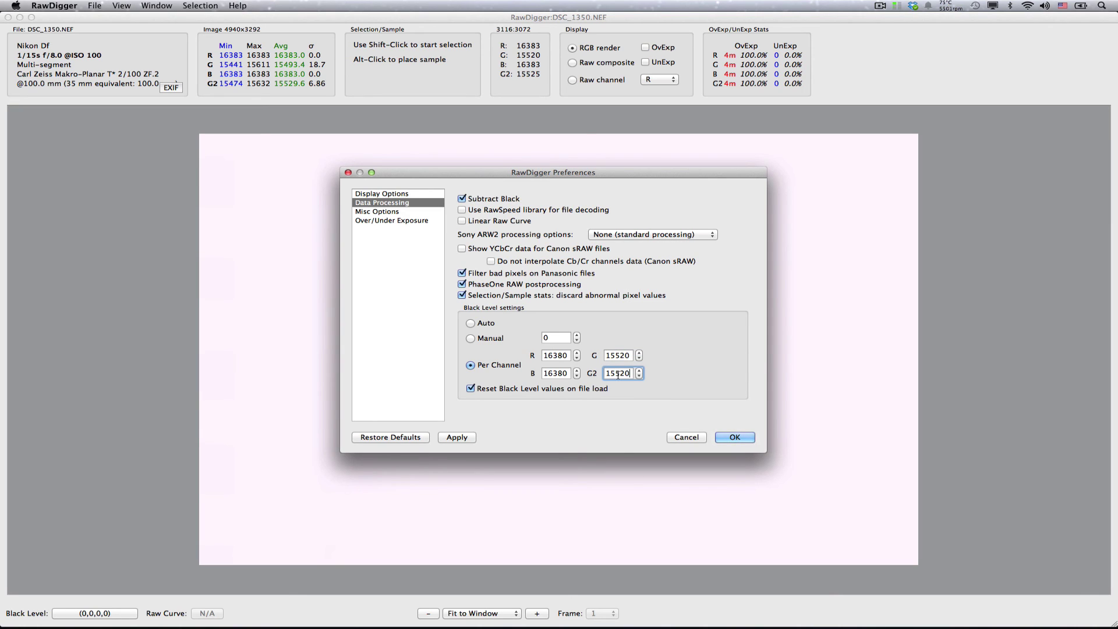
Step: Confirm Preferences to apply black levels 16380, 15520, 16380, 15520 to DSC_1350.NEF
click(735, 438)
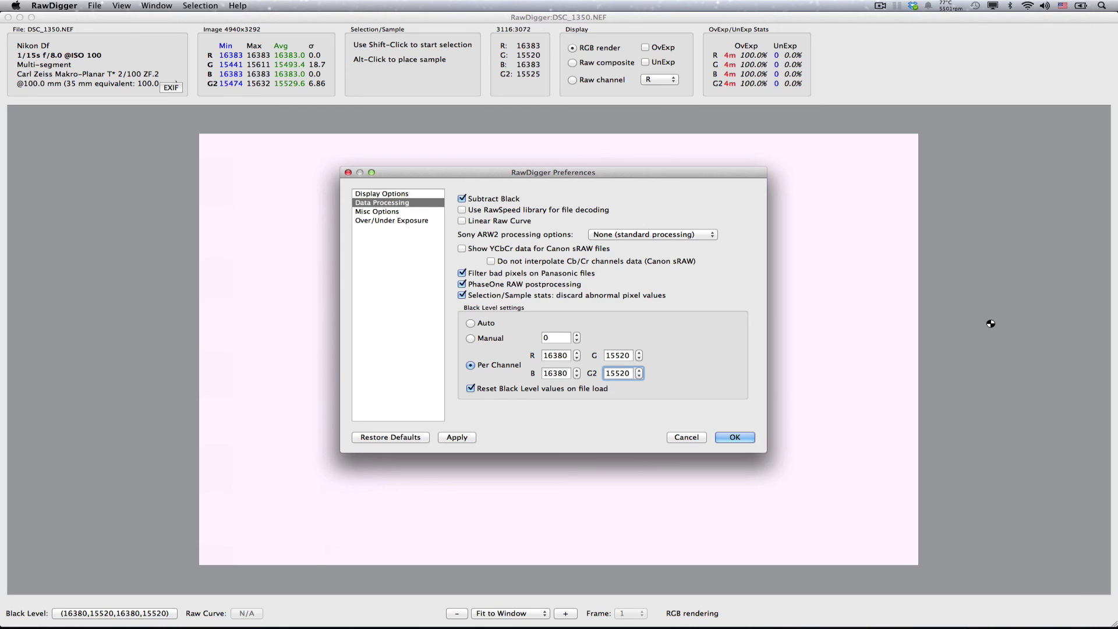